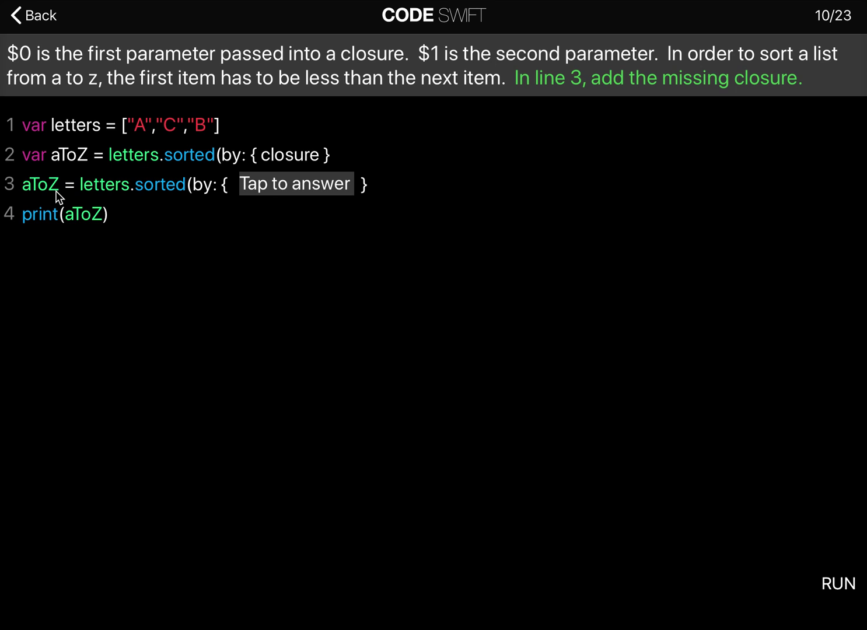
Enter the closure $0 < $1 in line 3's answer field
left_click(289, 192)
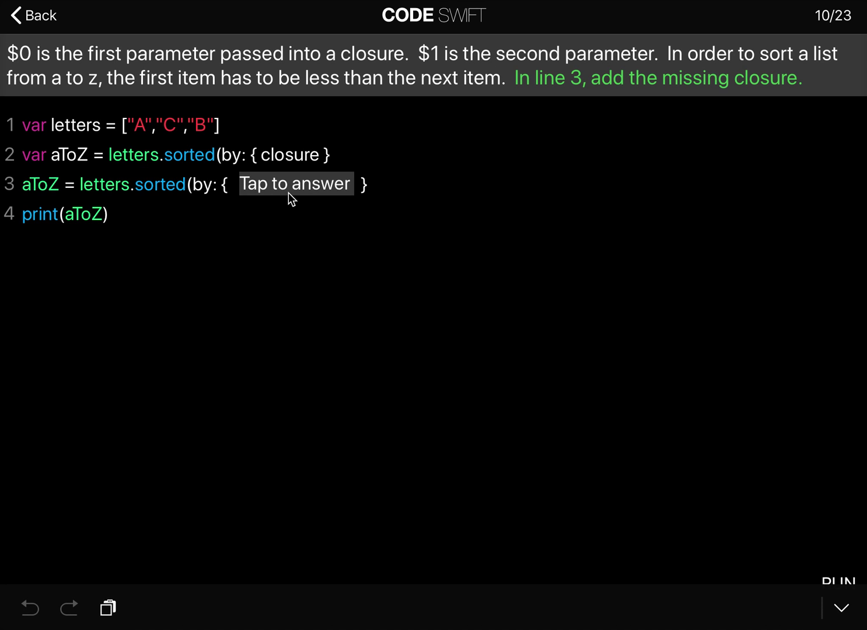
type("$0 <")
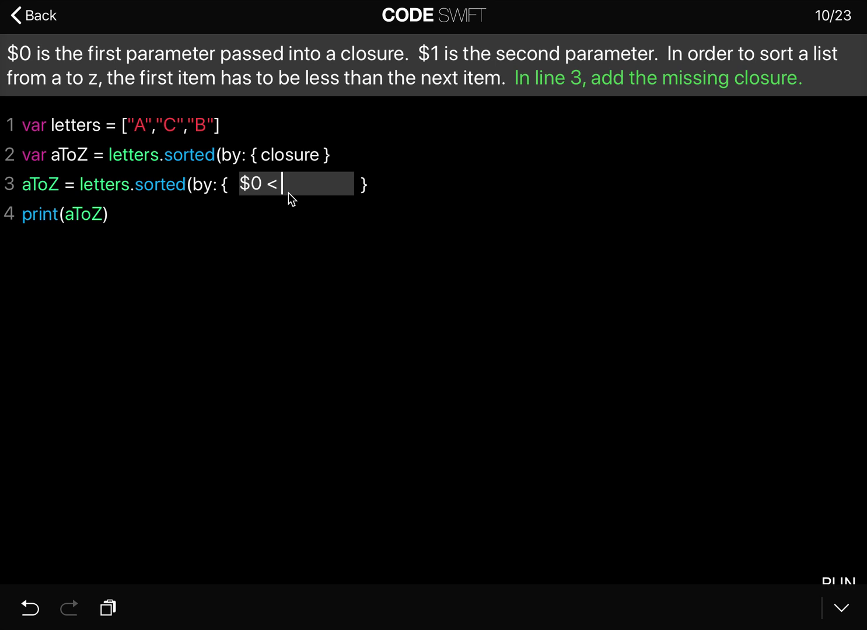
type("1")
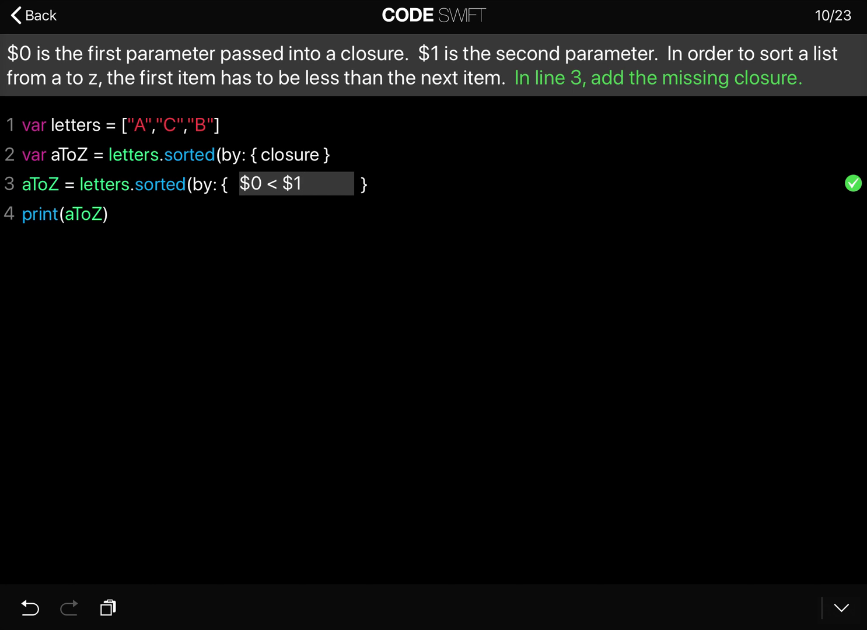
Run the code to print the sorted letters ["A","B","C"] with feedback
left_click(853, 184)
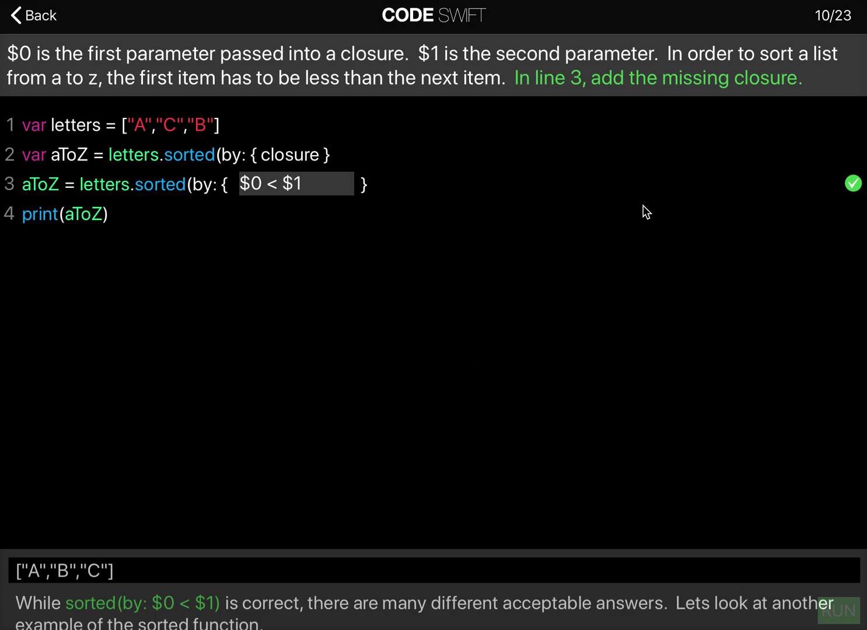